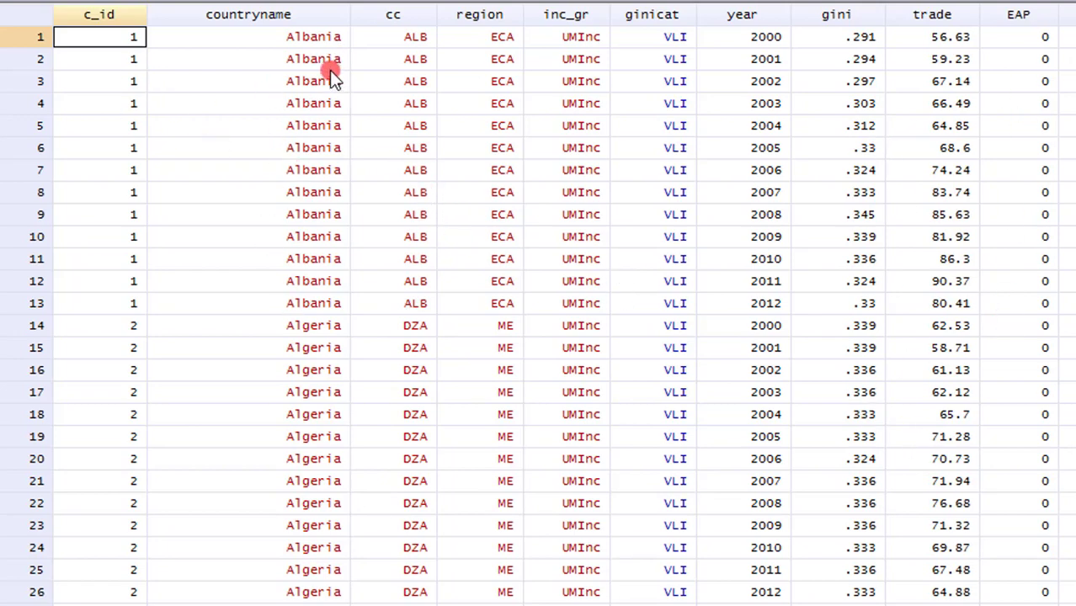
Examine the full extent of the country dataset and its region, inc_gr and ginicat variables
key(ctrl+End)
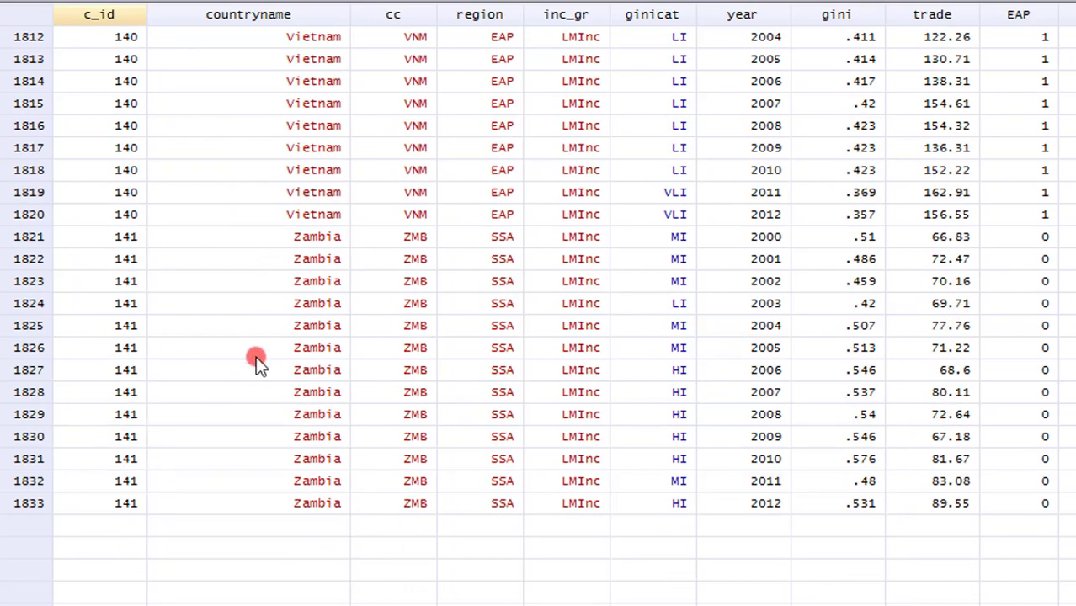
key(ctrl+Home)
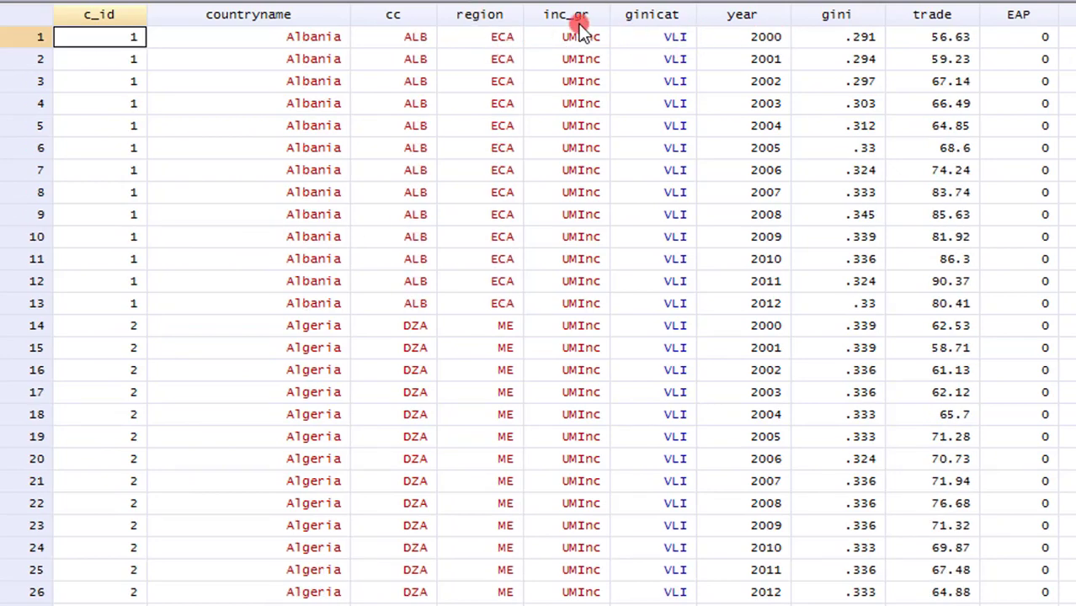
click(480, 19)
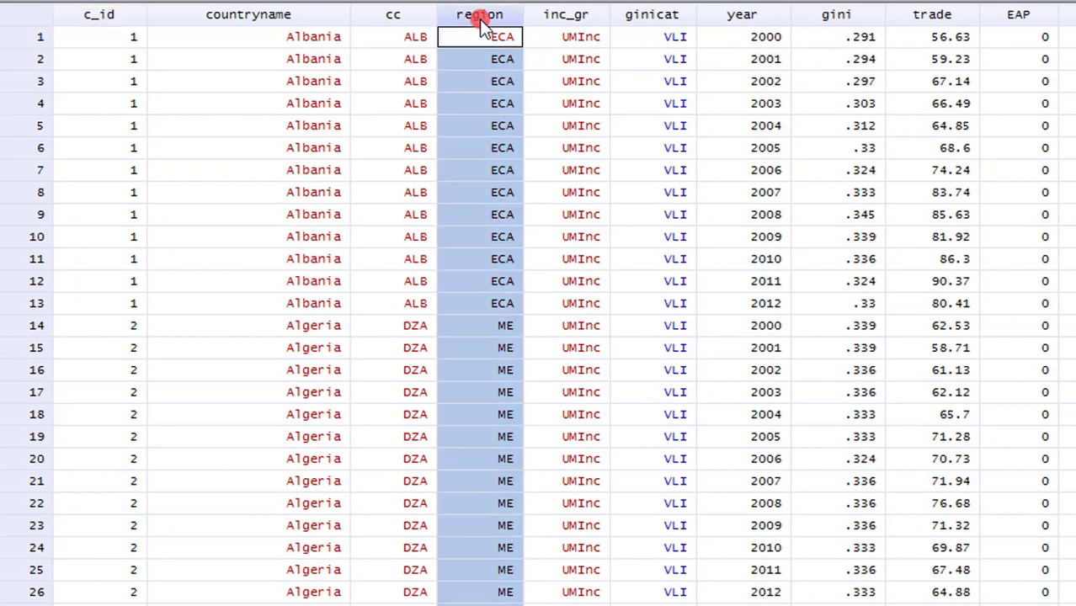
click(568, 22)
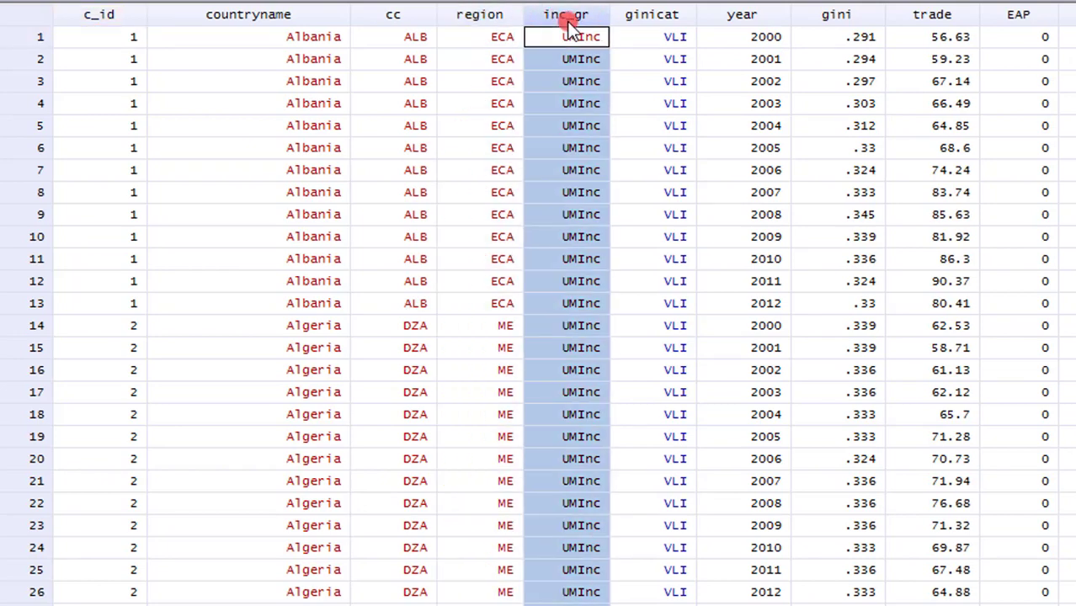
click(645, 22)
click(489, 20)
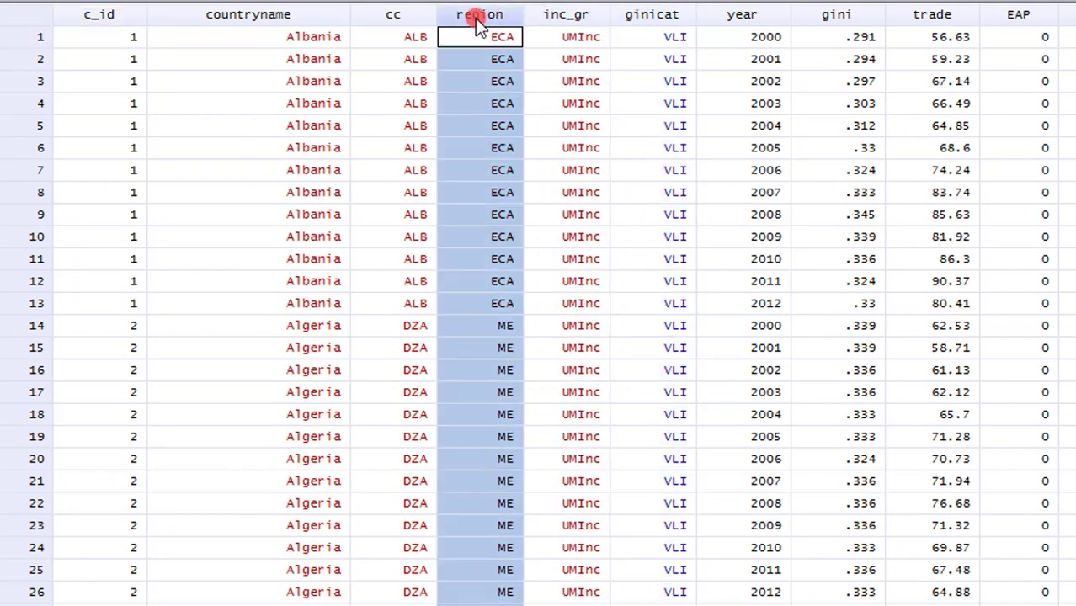
click(579, 21)
click(637, 20)
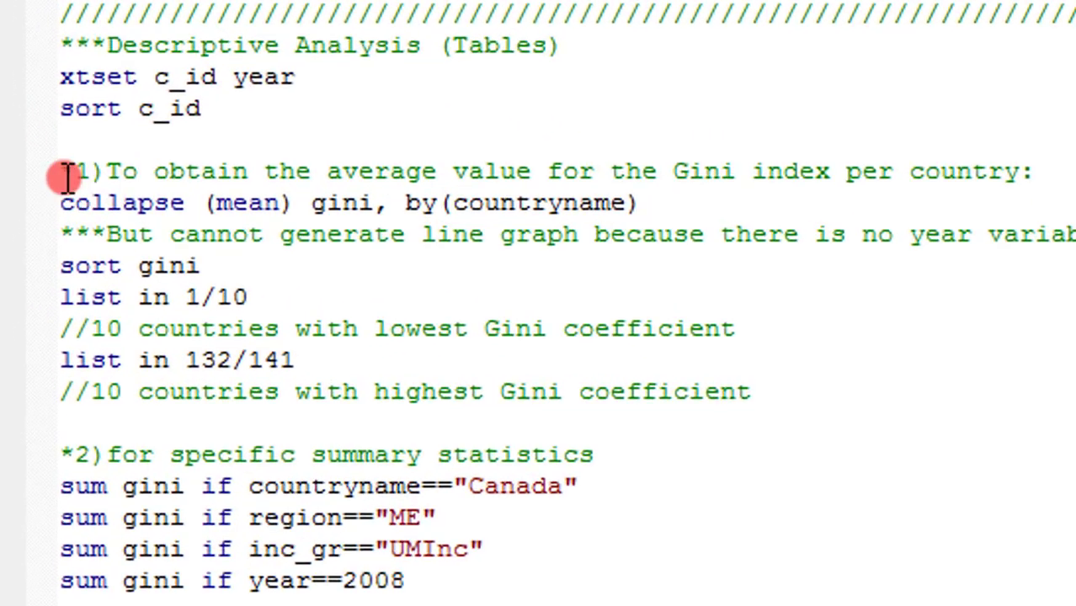
Run xtset c_id year from the do-file, and collapse the data to mean gini by countryname
triple_click(74, 89)
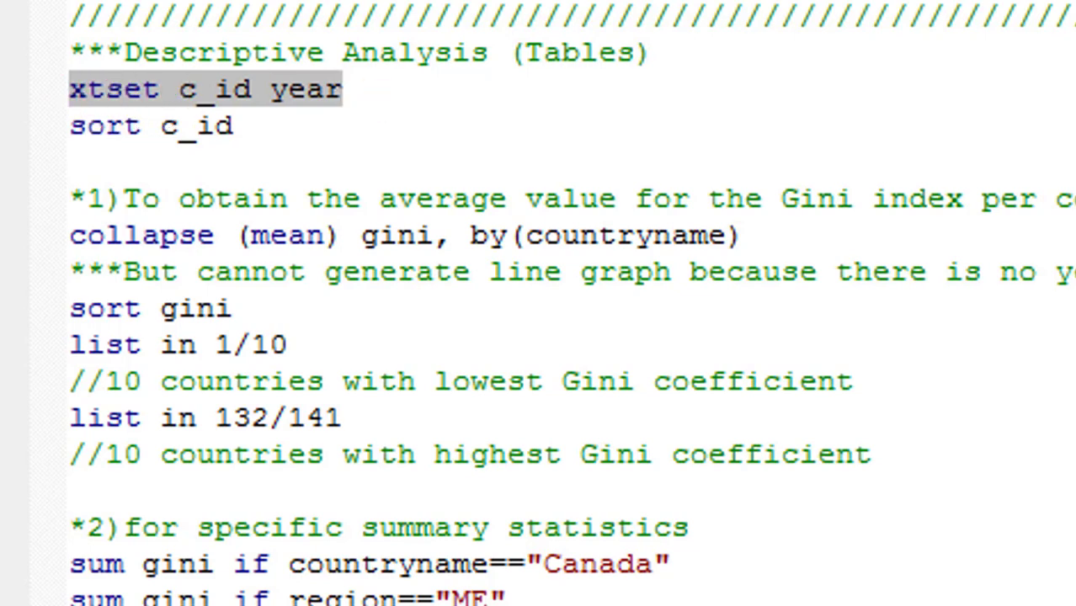
key(ctrl+d)
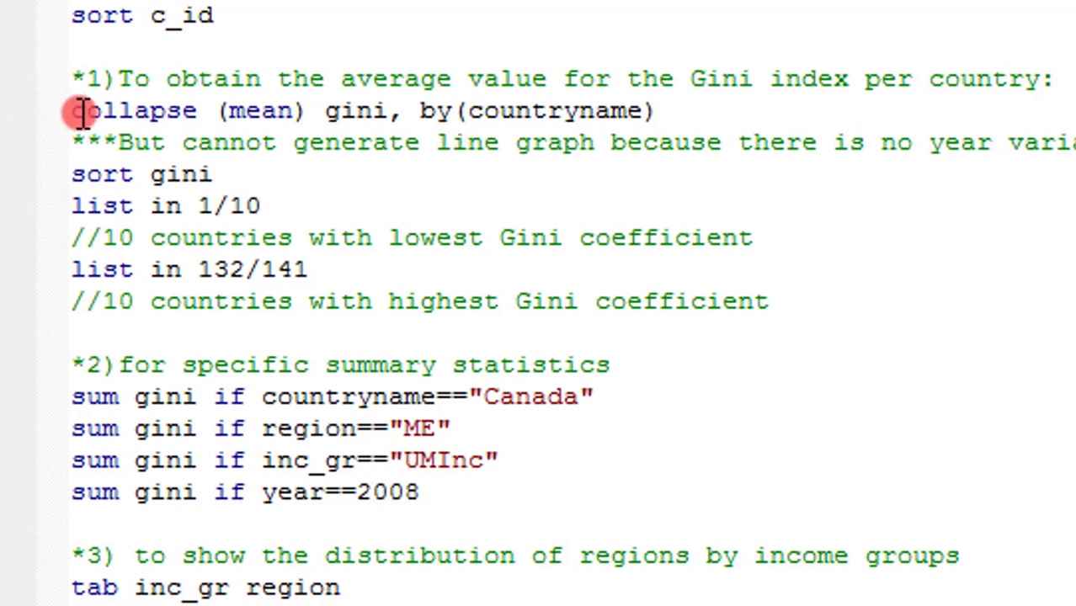
key(shift+Down)
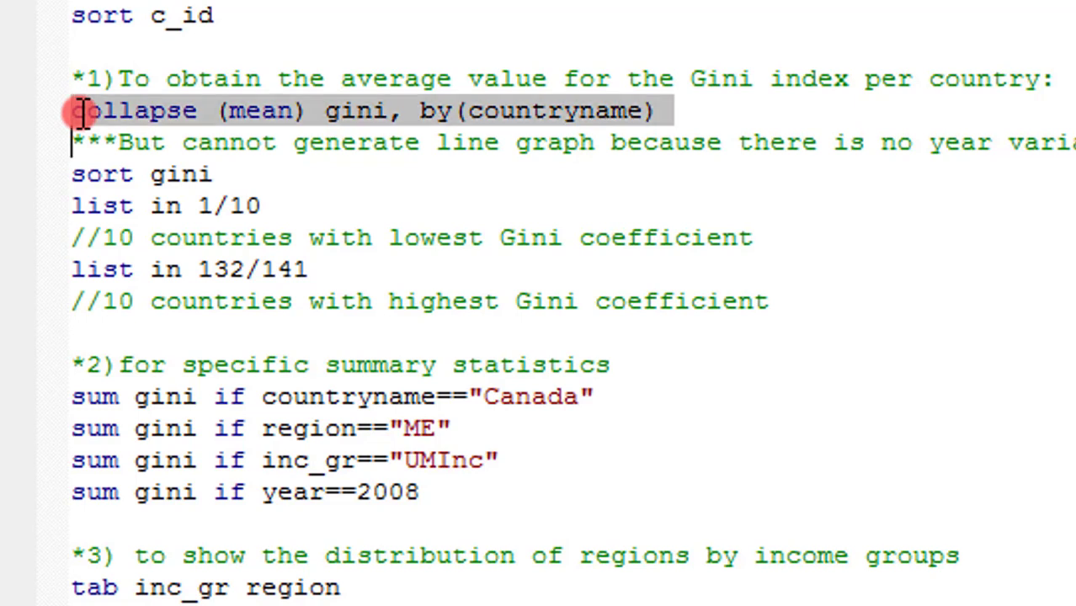
key(shift+Left)
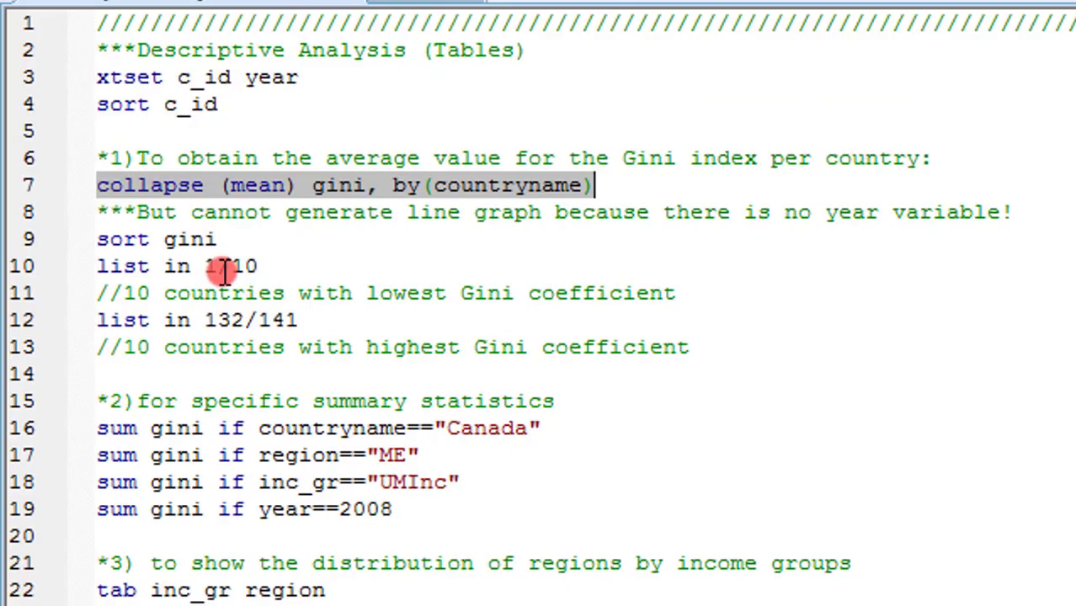
Sort the collapsed data by gini with the do-file's sort gini line, and review the ordered countries in the data browser
click(98, 268)
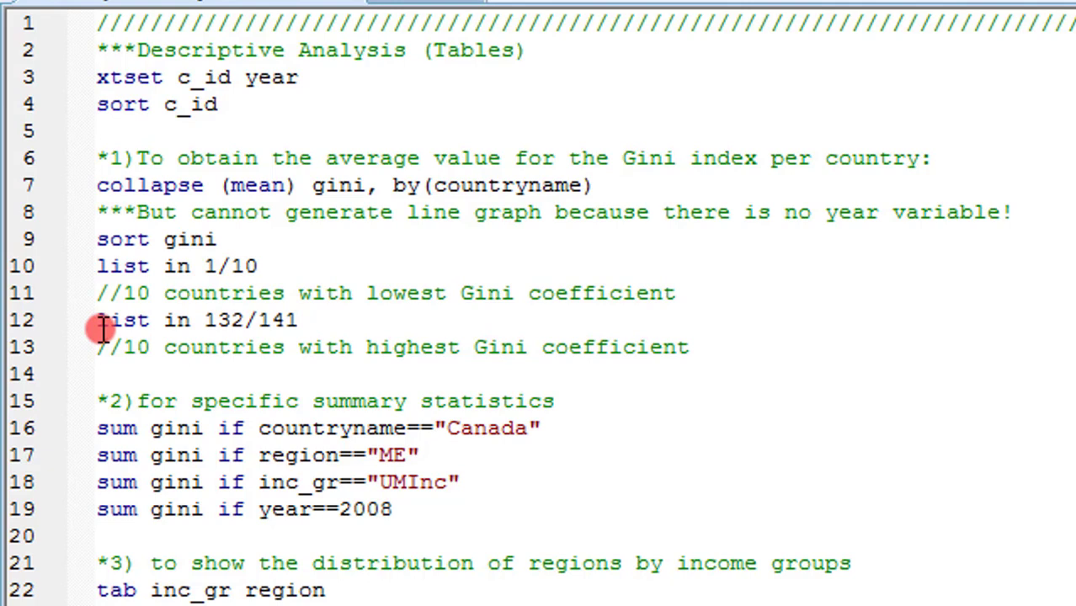
click(99, 239)
key(shift+Right)
key(shift+Right)
key(shift+Right)
key(shift+Right)
key(shift+Right)
key(shift+Right)
key(shift+Right)
key(shift+Right)
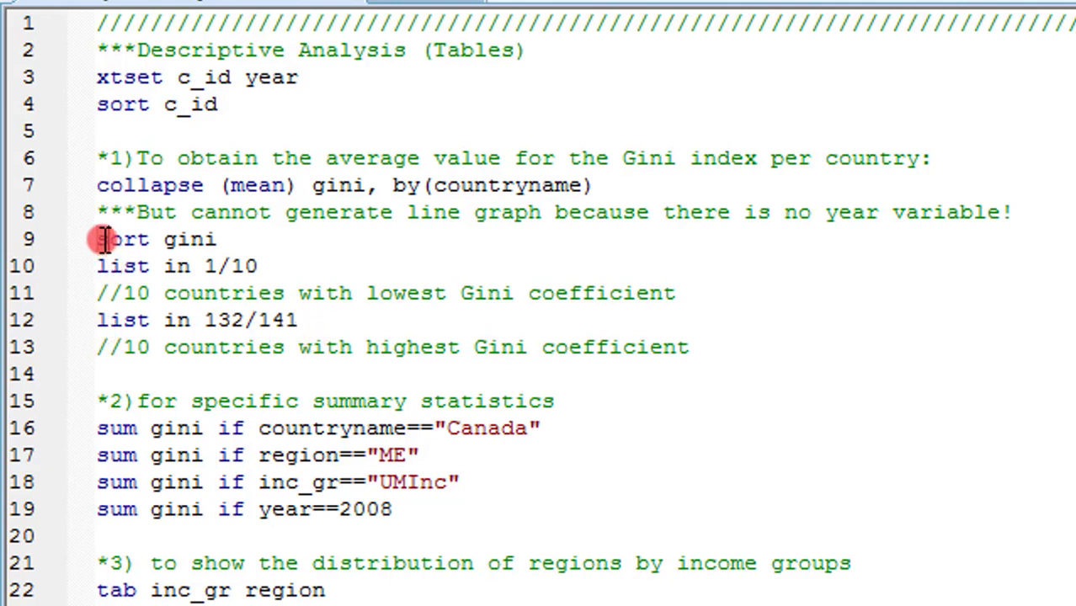
key(shift+Right)
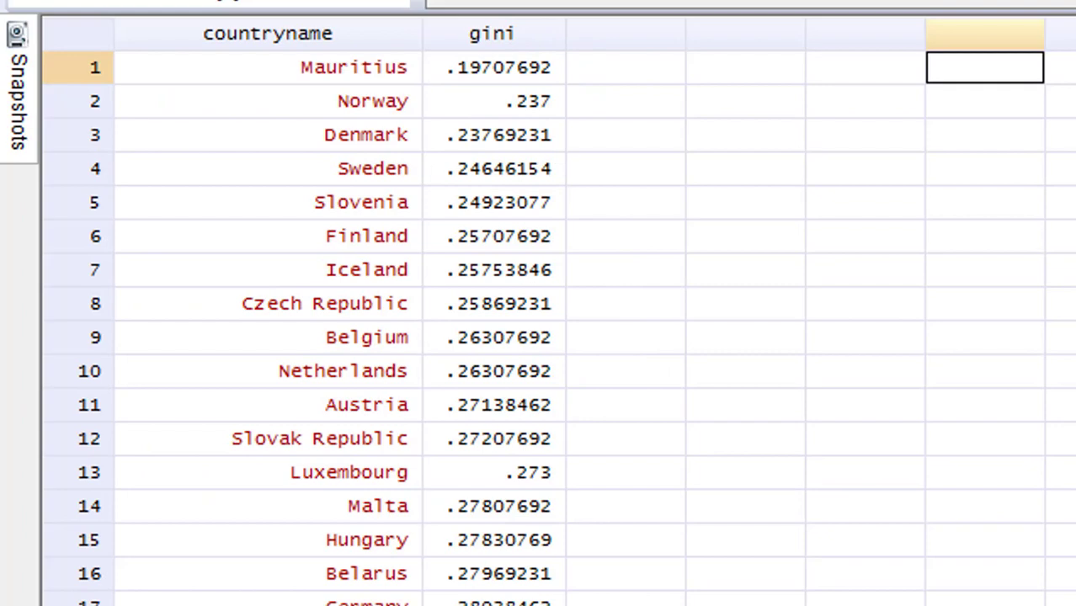
scroll(713, 372, down, 20)
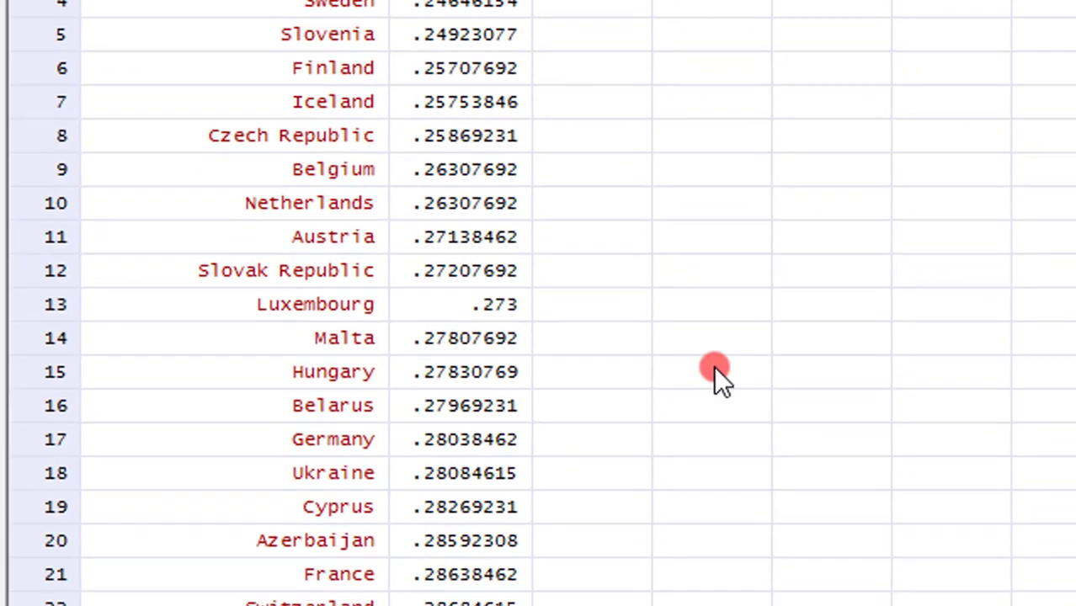
scroll(273, 303, down, 3)
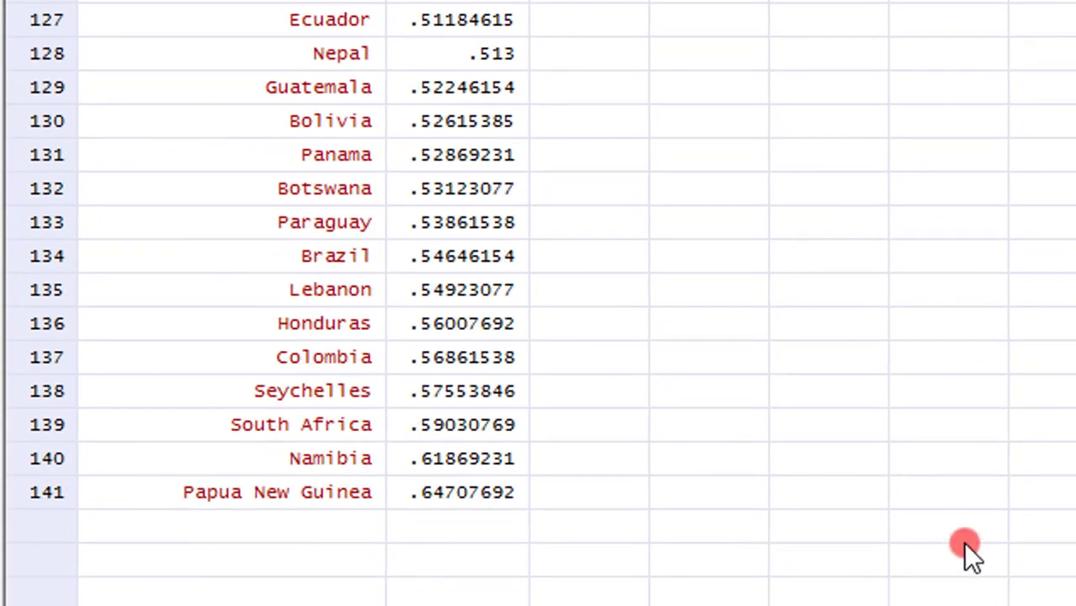
scroll(180, 590, up, 20)
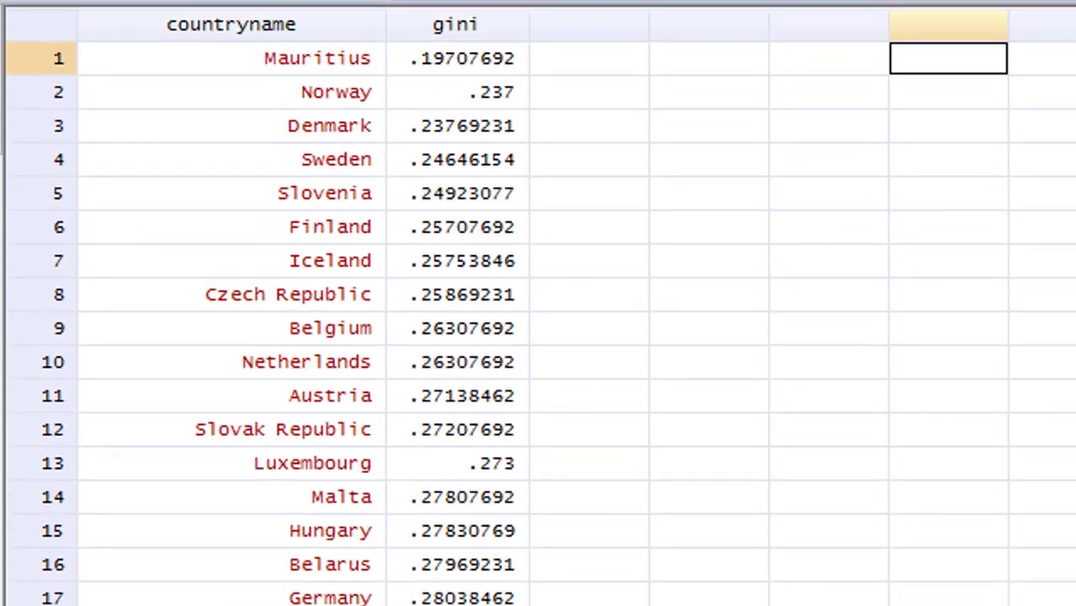
Run the do-file lines list in 1/10 and list in 132/141 to list the countries with the lowest and highest Gini coefficients
key(alt+Tab)
click(261, 339)
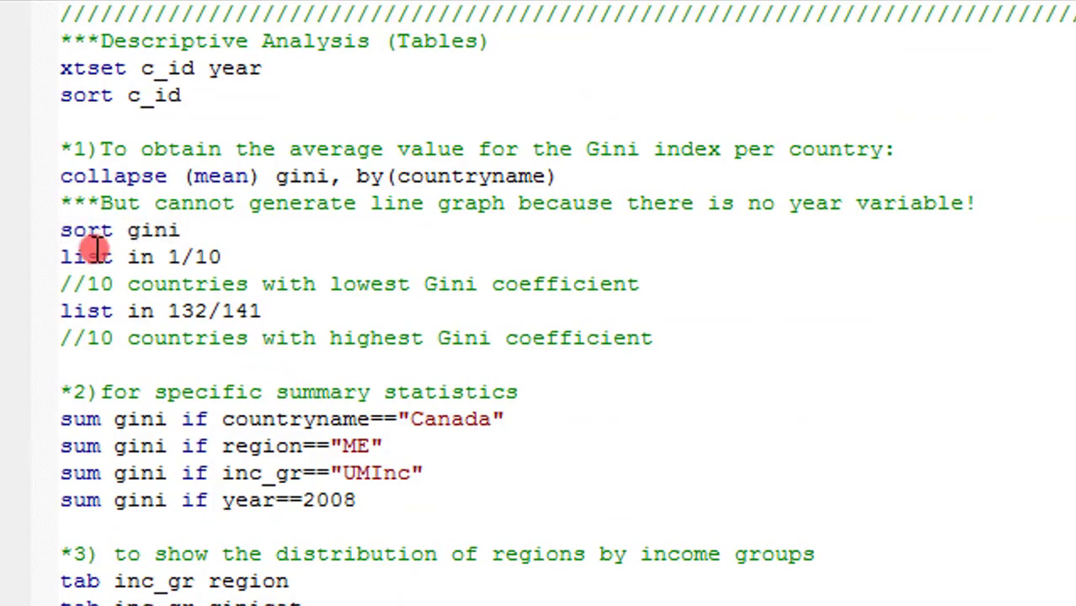
click(47, 261)
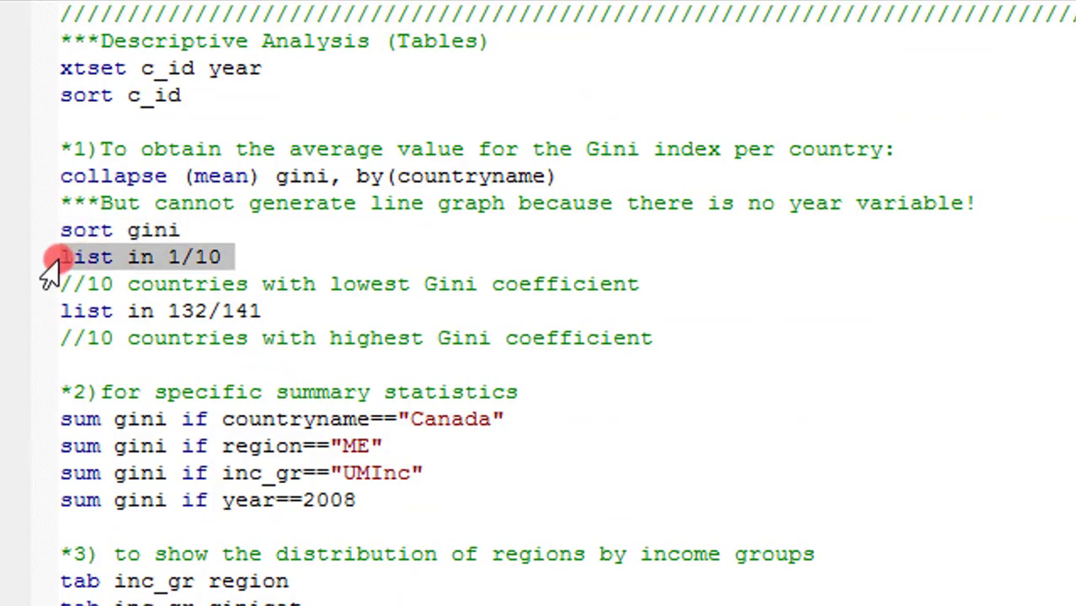
key(shift+Down)
key(shift+Down)
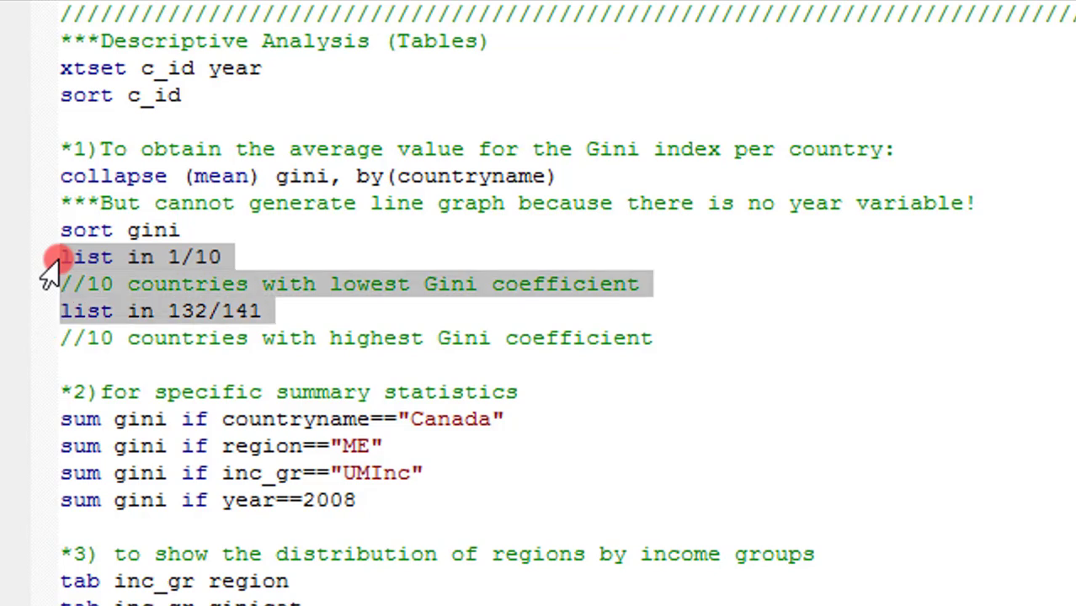
key(shift+Down)
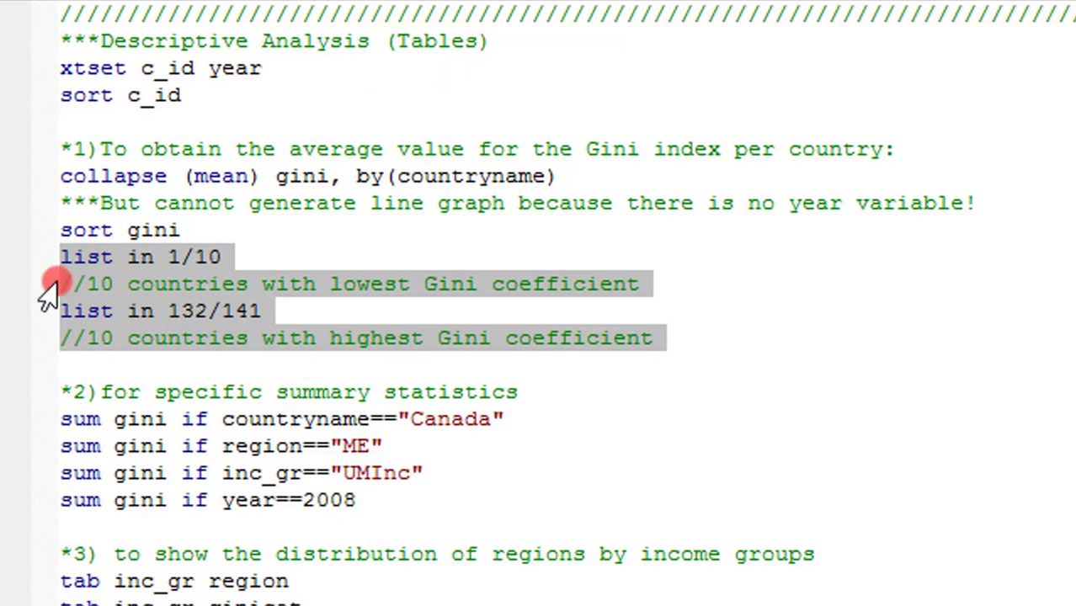
key(ctrl+d)
scroll(627, 303, up, 4)
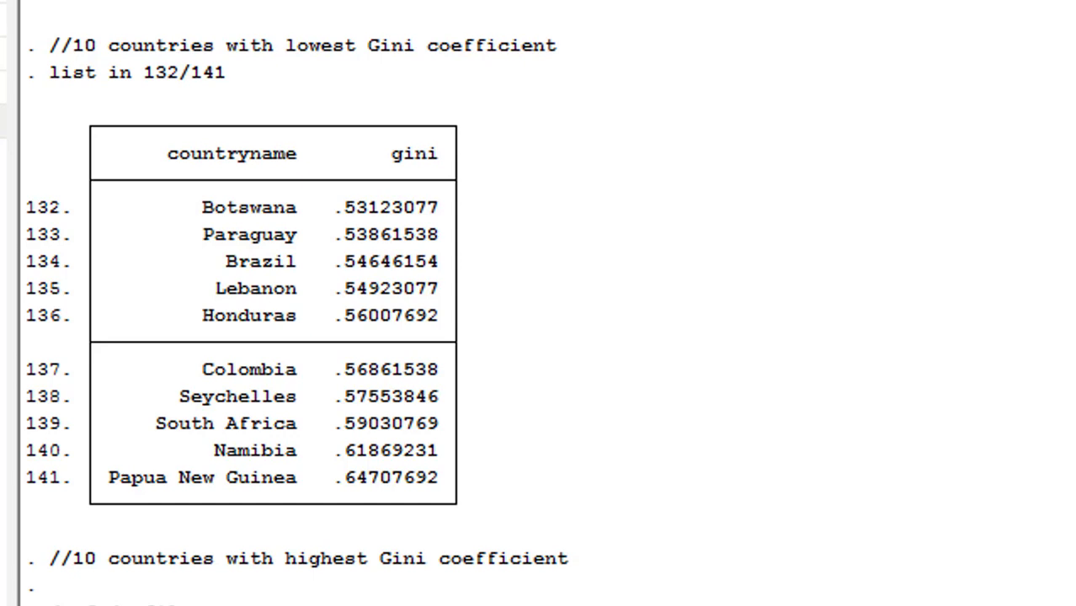
scroll(270, 303, up, 3)
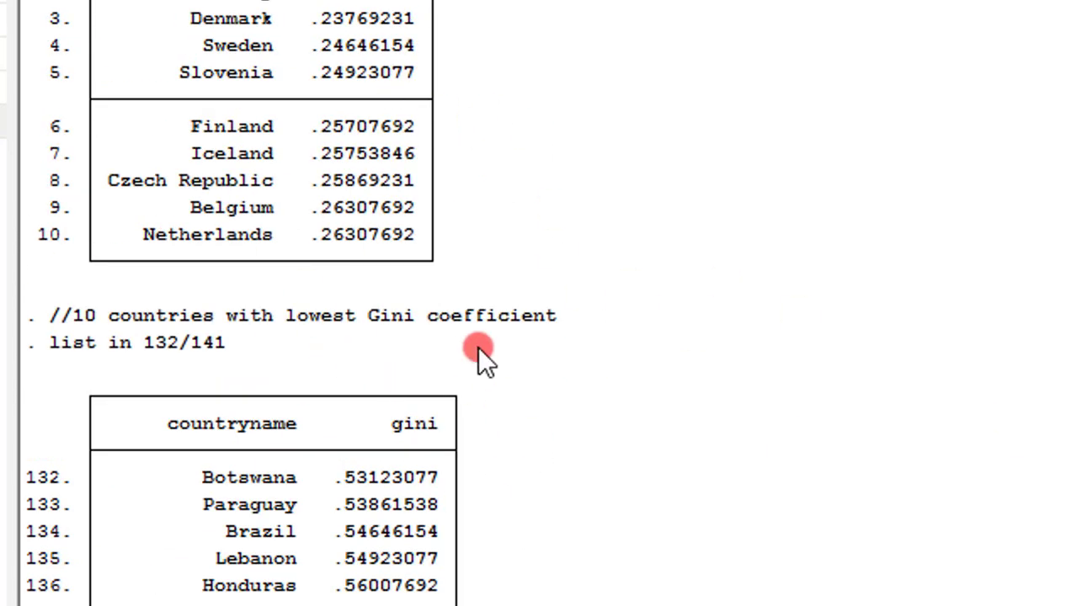
Run the four sum gini commands from section 2, for countryname "Canada", region "ME", inc_gr "UMInc" and year 2008
click(67, 148)
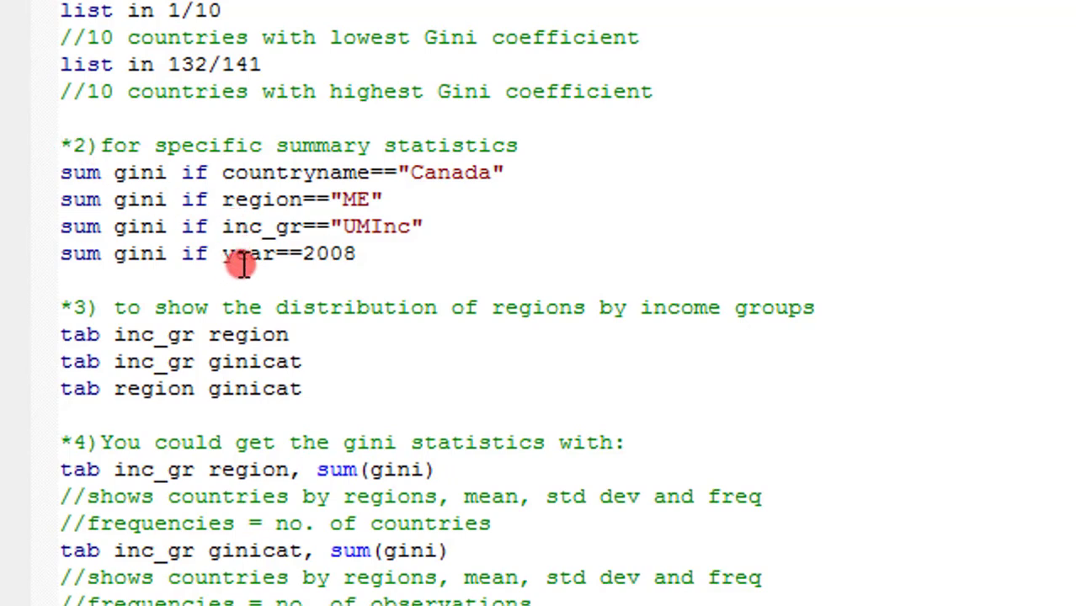
key(Down)
key(shift+Down)
key(shift+Down)
key(shift+Down)
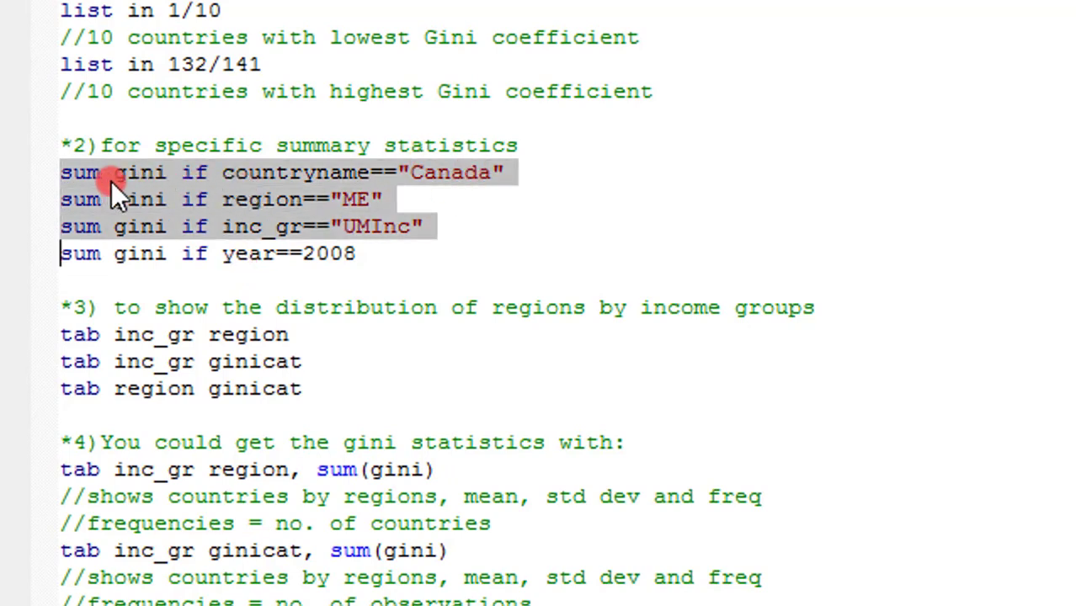
click(501, 173)
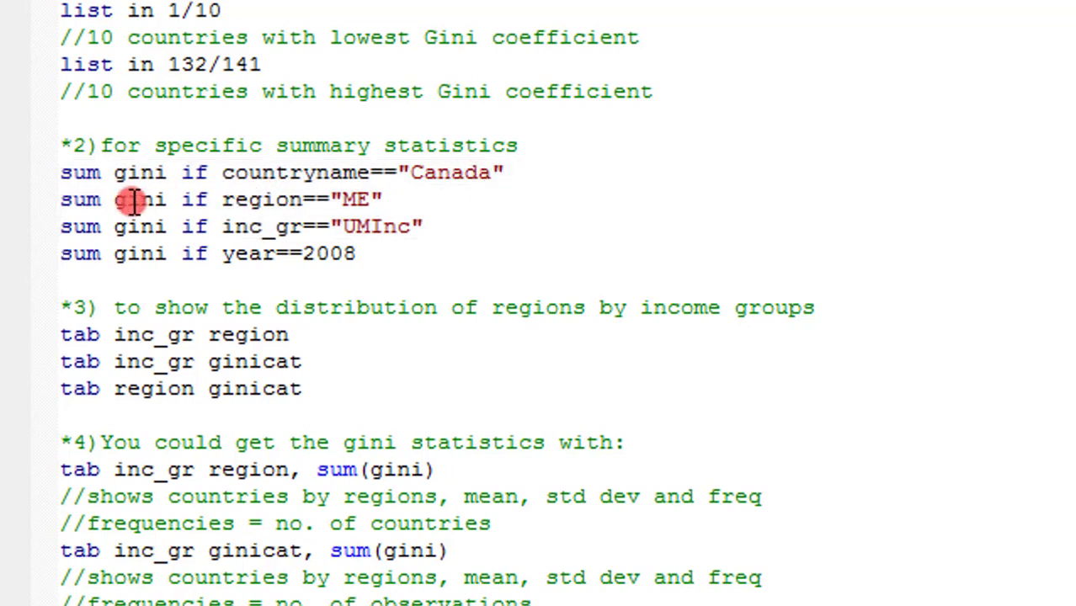
click(392, 198)
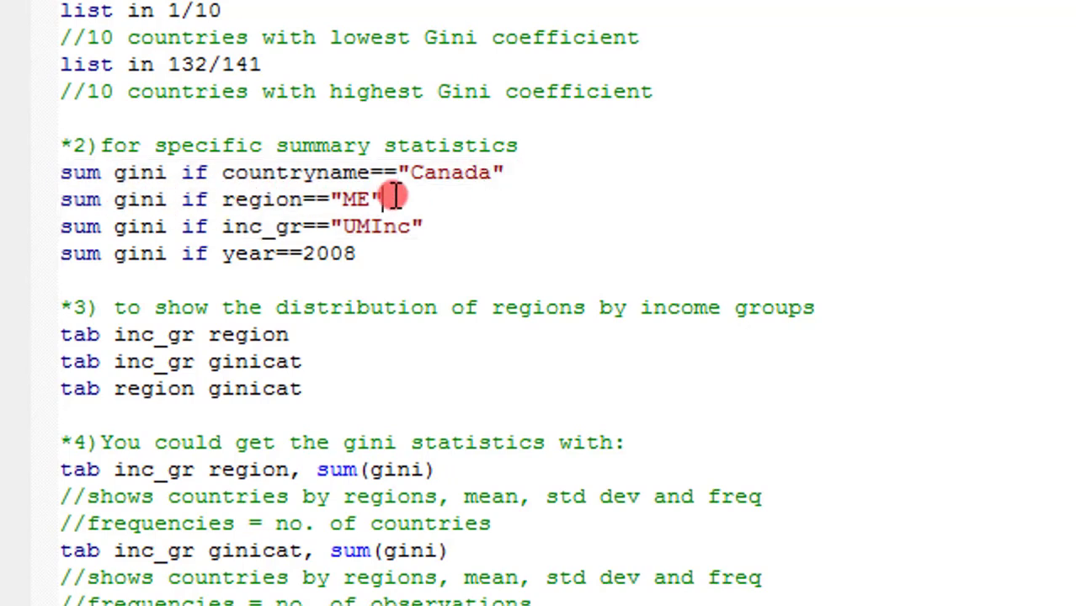
click(439, 230)
click(369, 266)
click(61, 174)
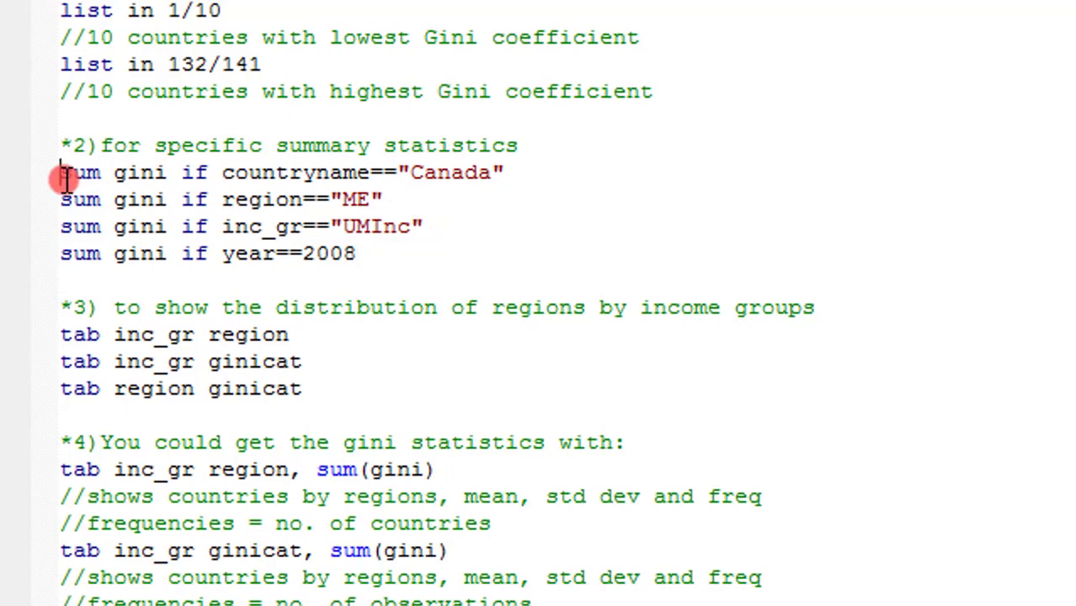
key(ctrl+d)
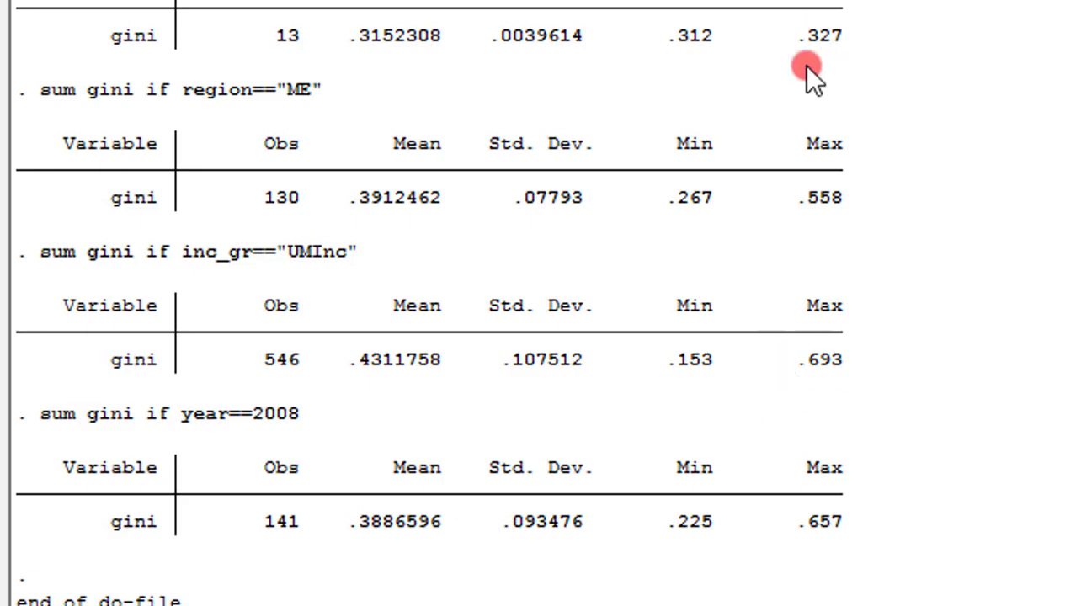
Run the three section 3 cross-tabulations: inc_gr by region, inc_gr by ginicat, and region by ginicat
click(300, 257)
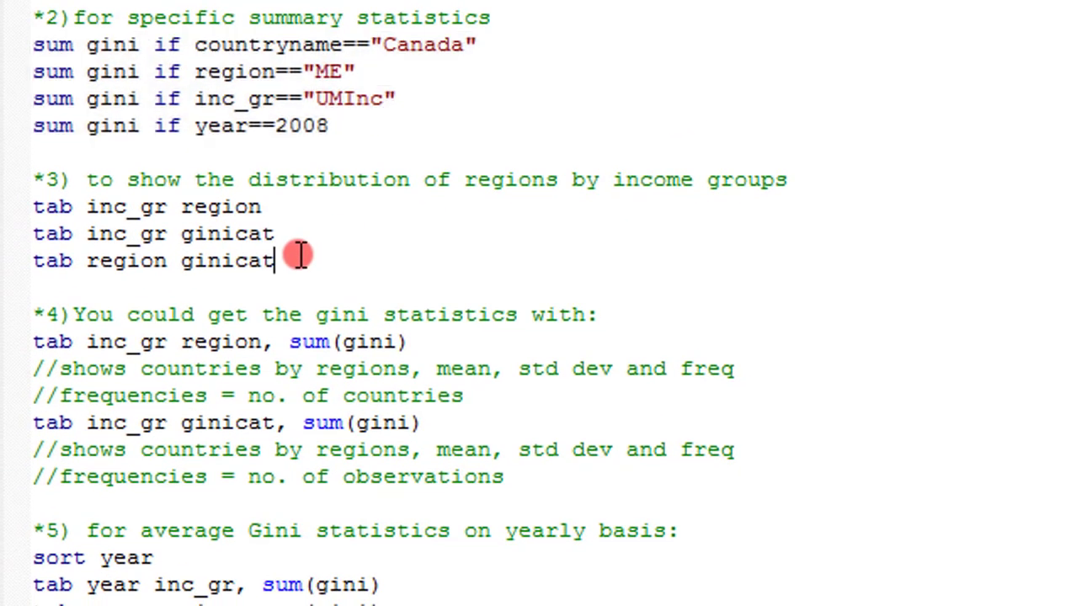
click(37, 209)
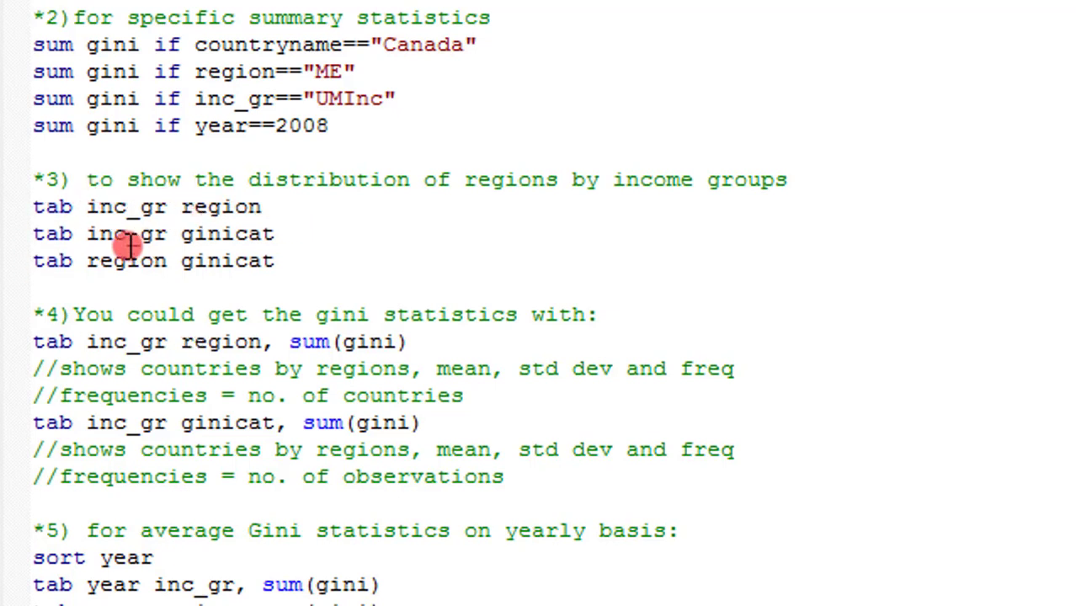
shift+click(290, 272)
key(ctrl+d)
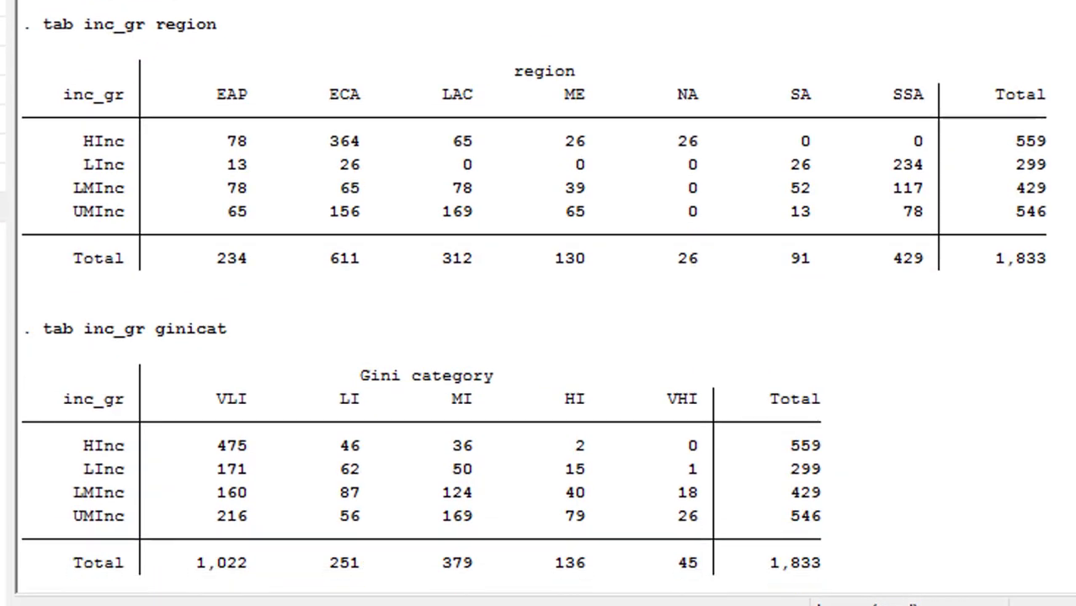
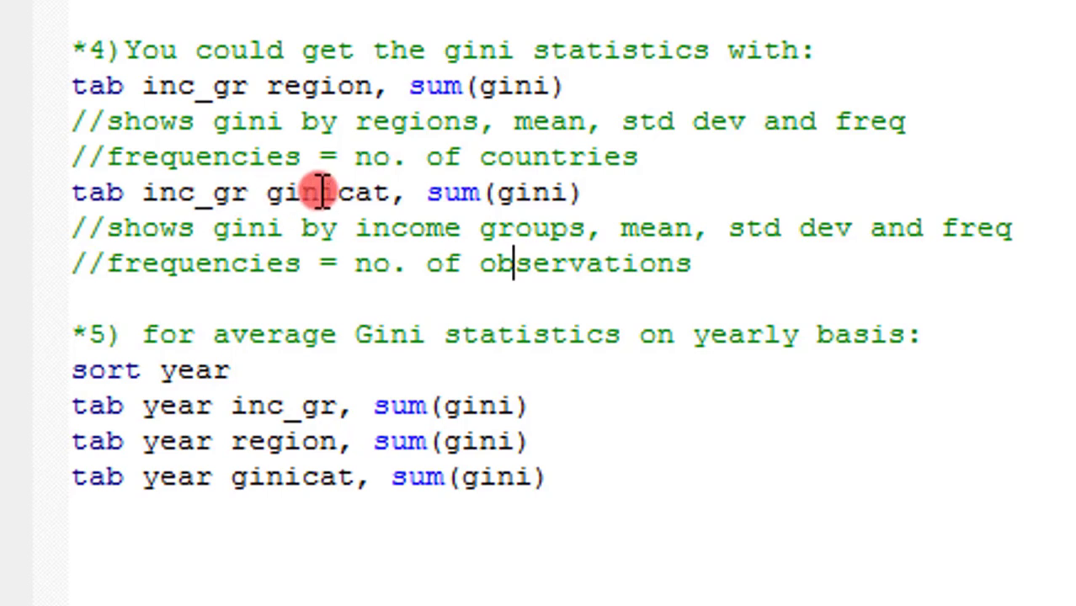
Run the section 4 commands tabulating inc_gr by region and inc_gr by ginicat with sum(gini), and review the tables
click(73, 86)
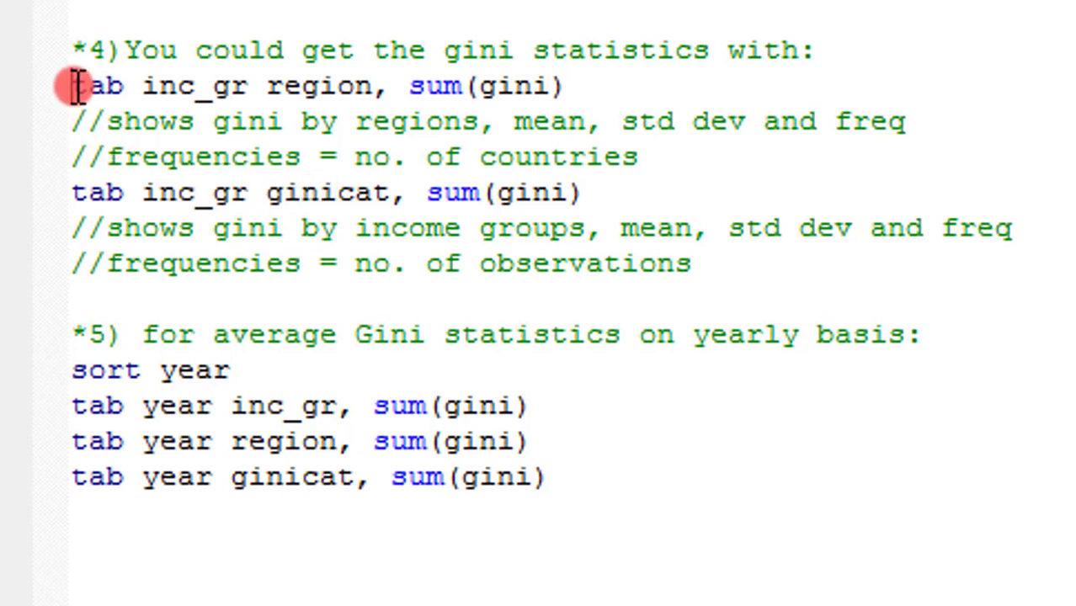
key(shift+End)
key(ctrl+d)
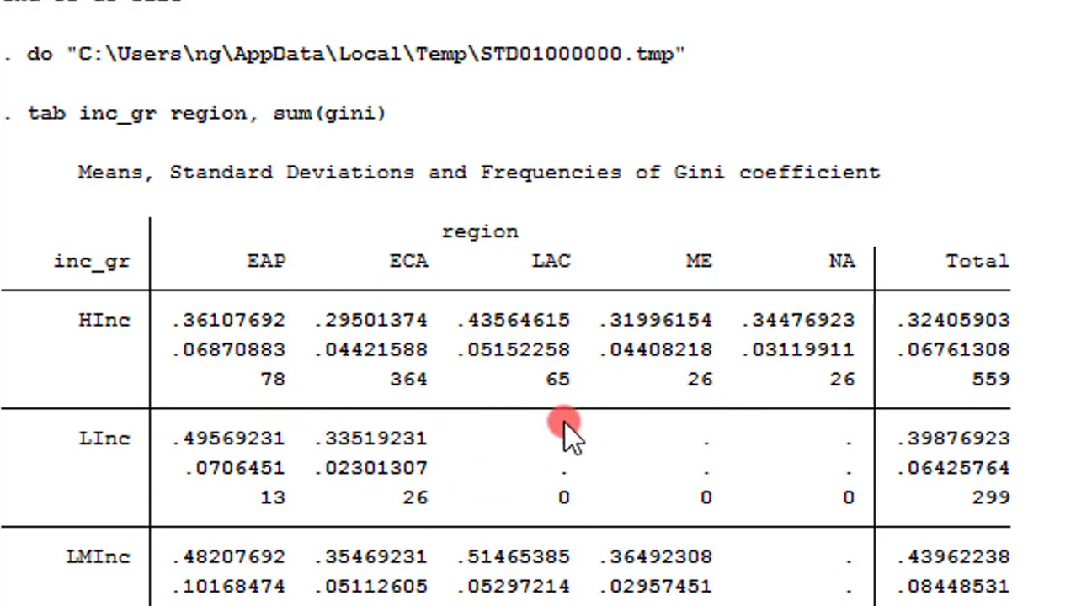
scroll(564, 422, down, 8)
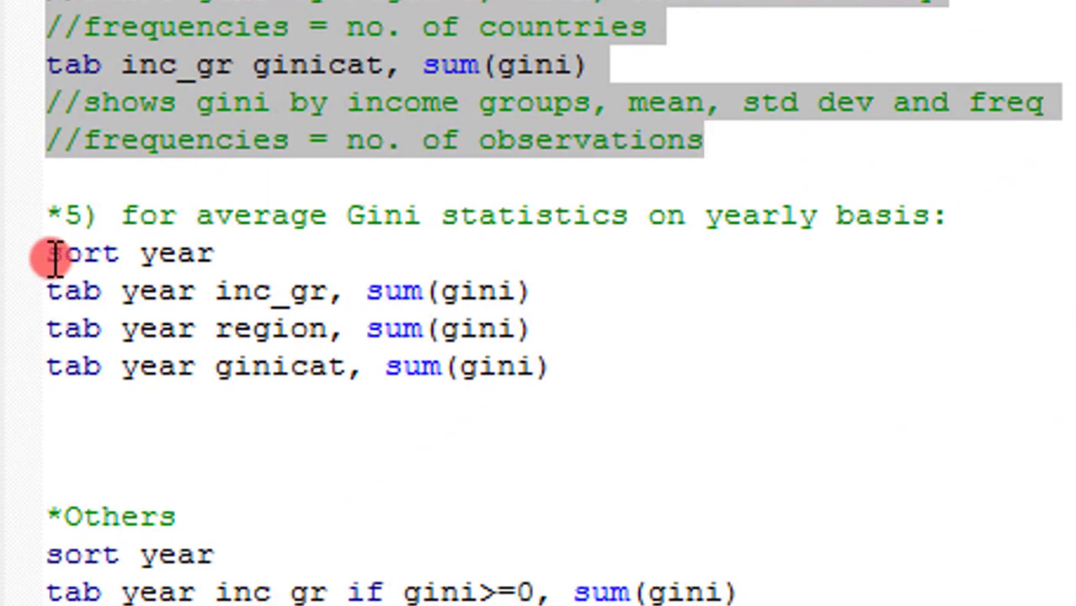
Run the section 5 command sort year and check the order of the observations in the data browser
key(shift+Down)
click(52, 257)
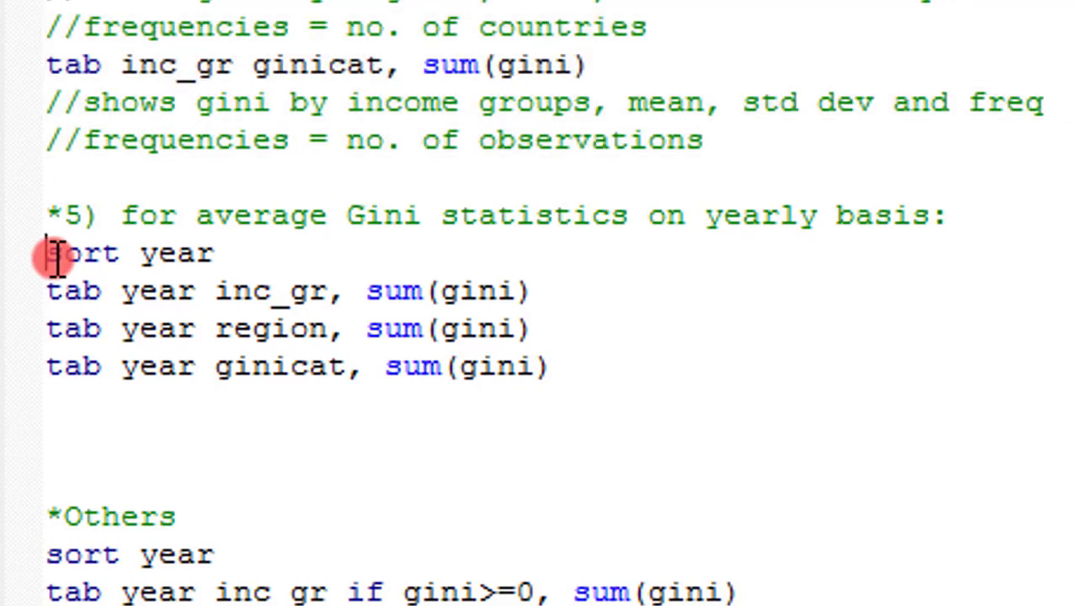
key(shift+End)
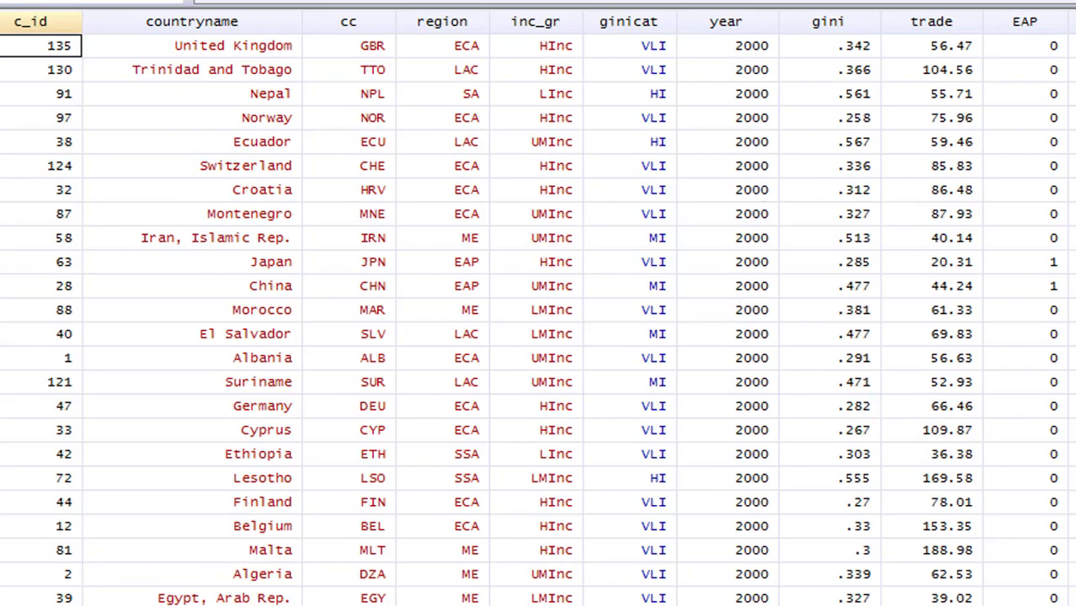
scroll(538, 312, down, 20)
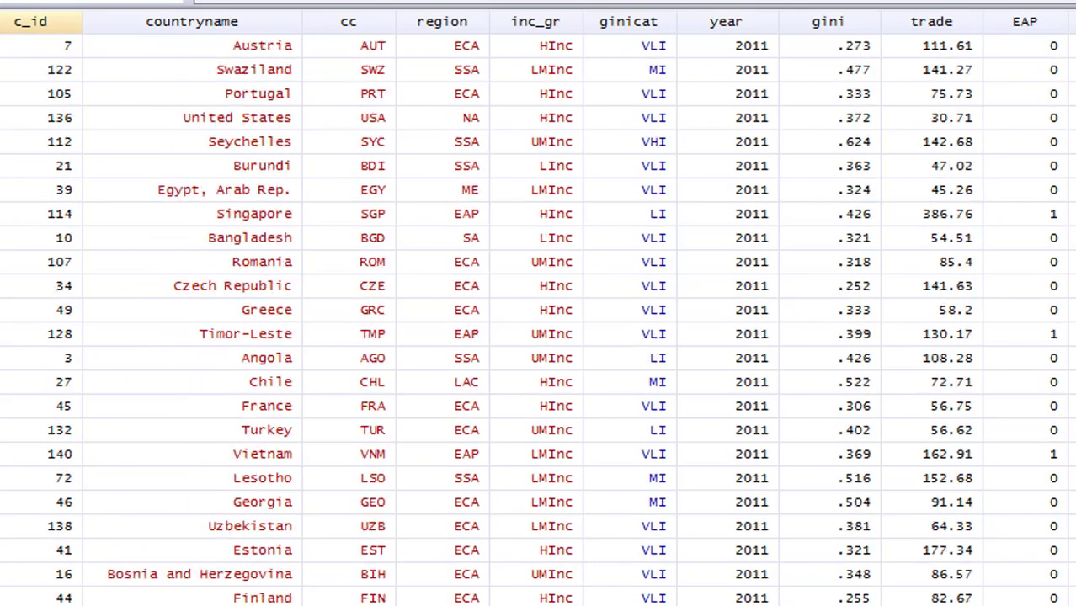
scroll(538, 312, down, 15)
scroll(538, 311, up, 20)
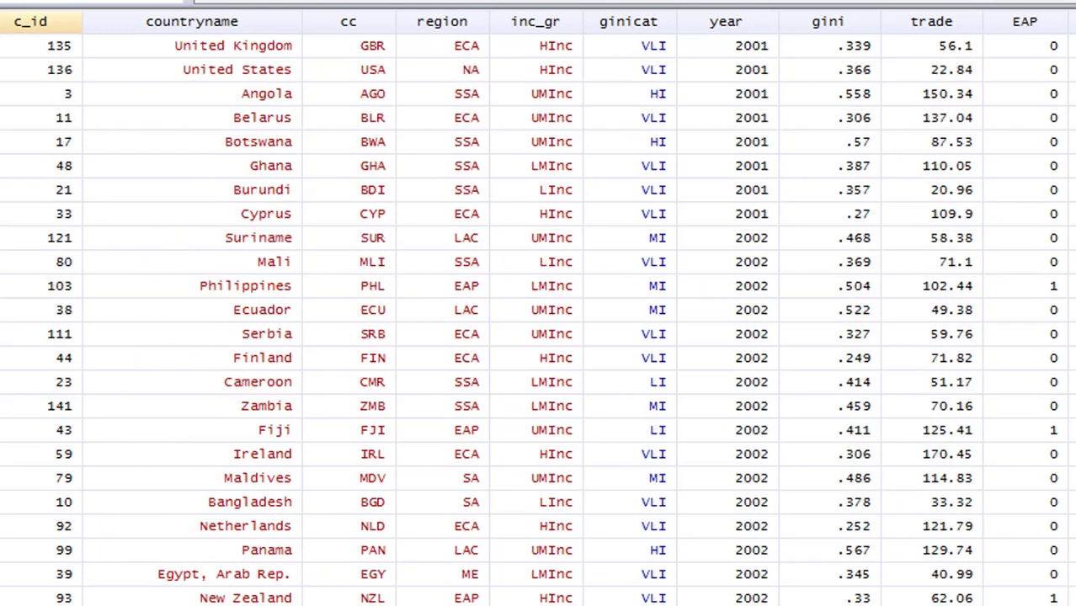
scroll(538, 312, up, 10)
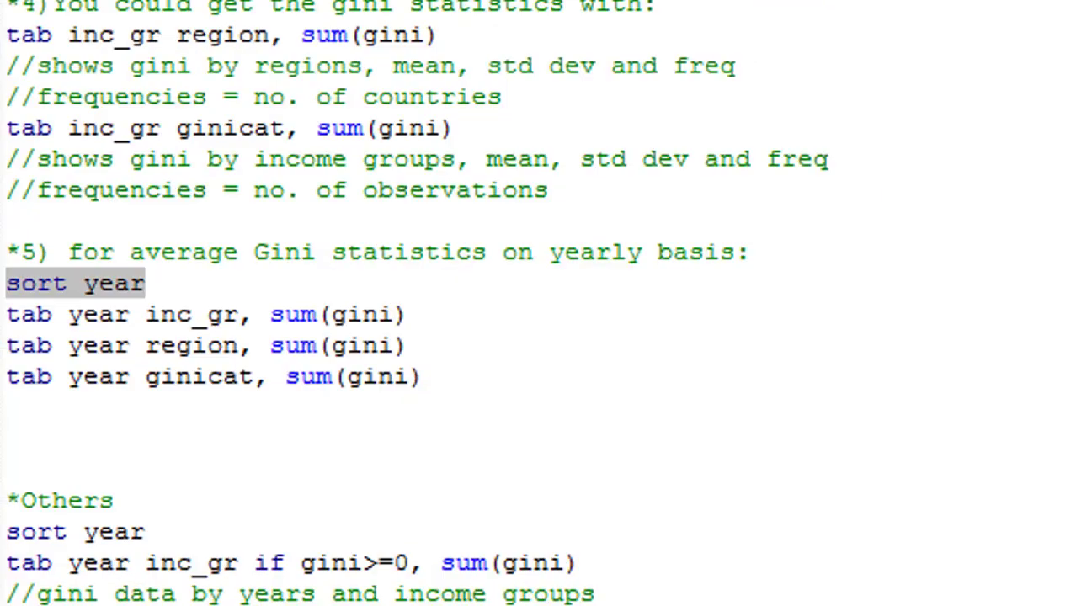
Run the three section 5 commands tabulating year by inc_gr, region and ginicat with sum(gini), review the tables, and return to the do-file
click(13, 317)
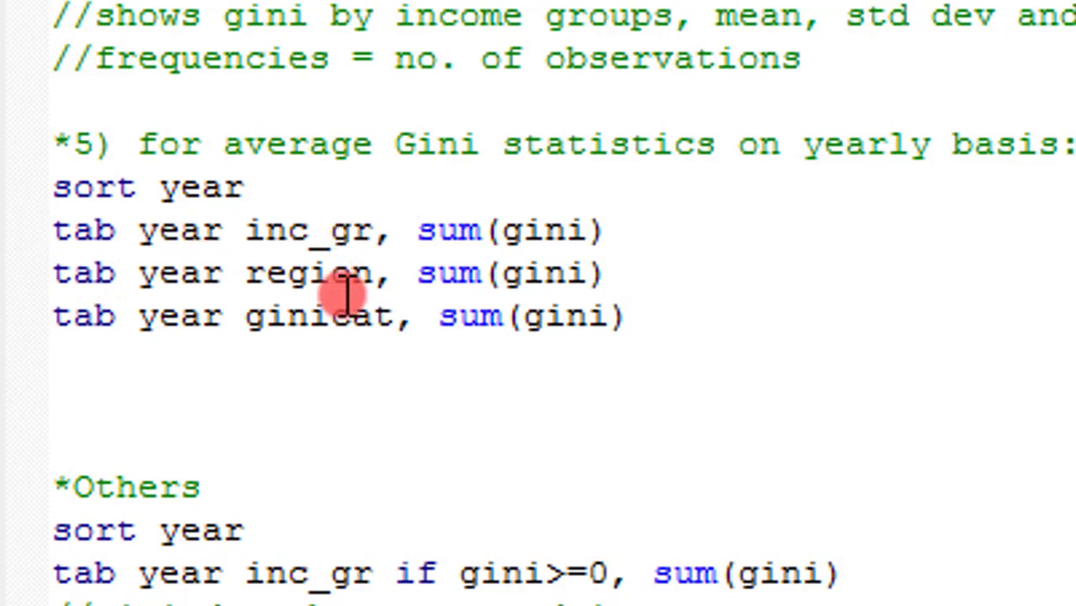
key(shift+Down)
key(shift+Down)
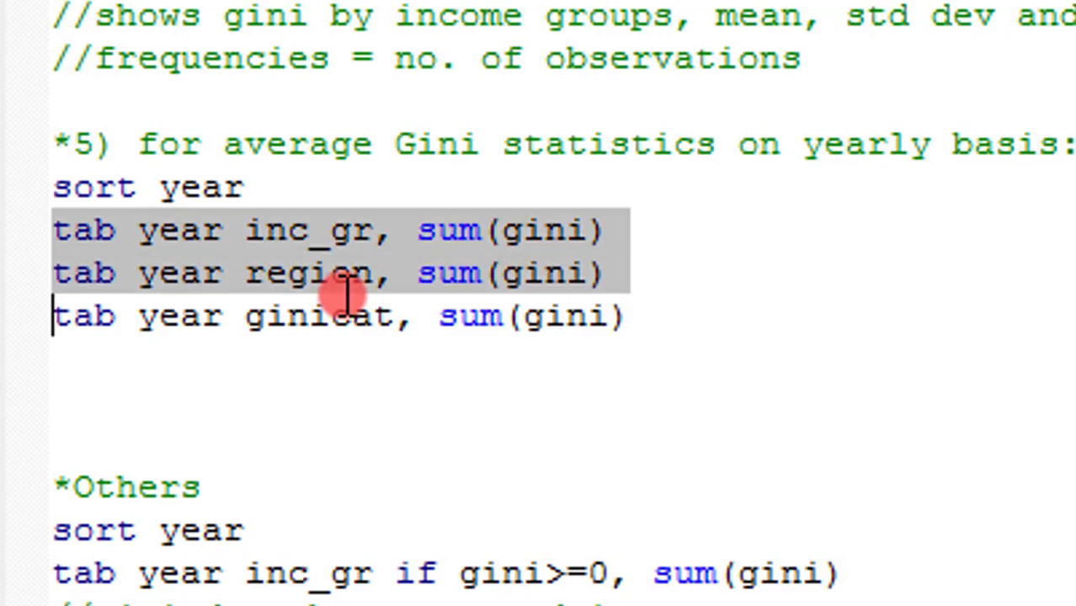
key(shift+Down)
key(ctrl+d)
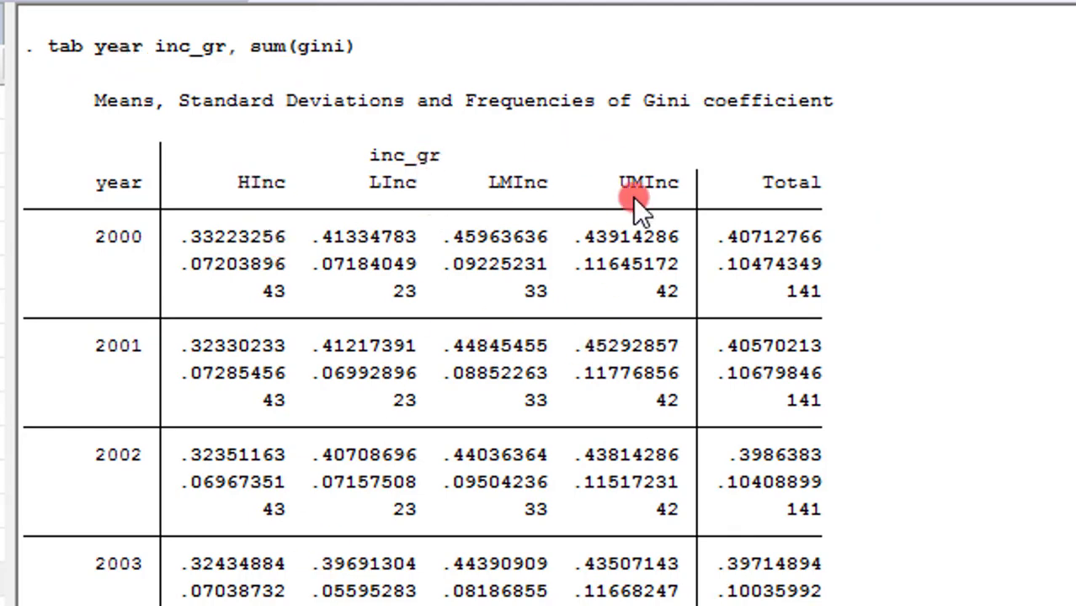
scroll(48, 125, down, 3)
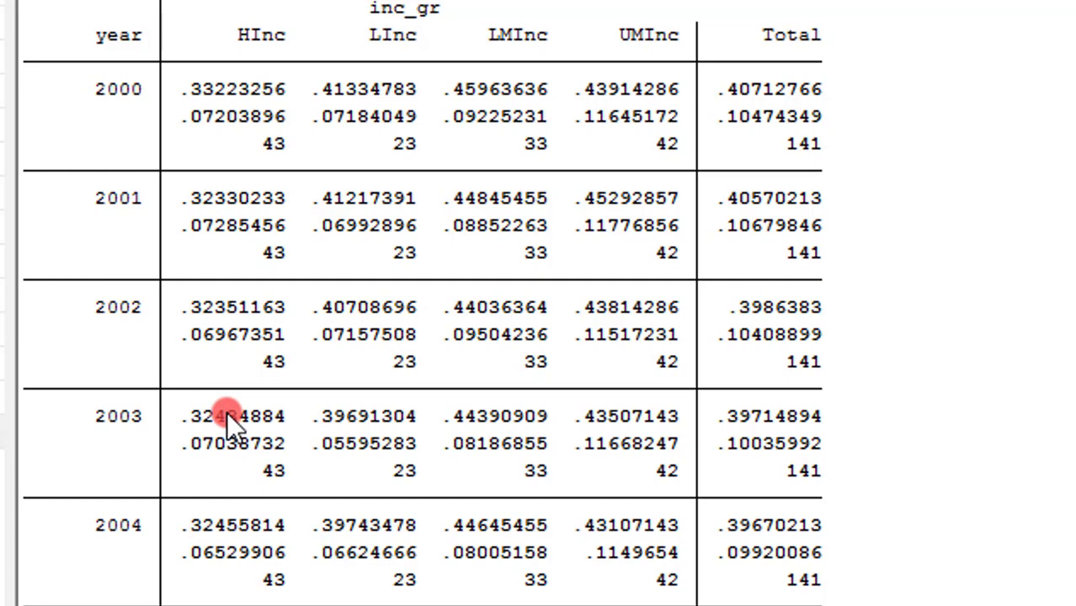
scroll(547, 469, down, 15)
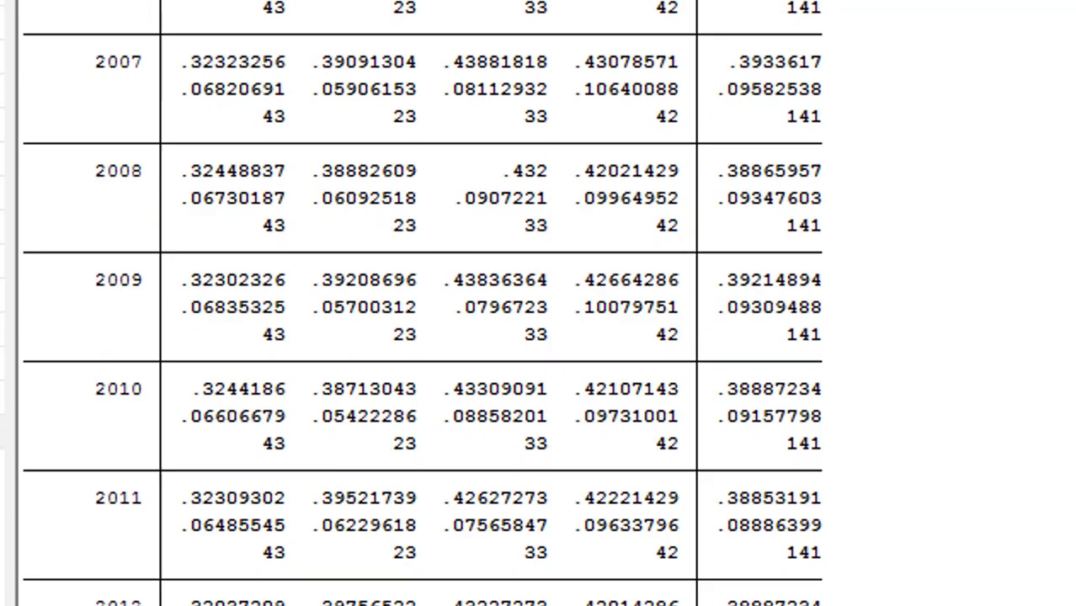
scroll(489, 76, down, 8)
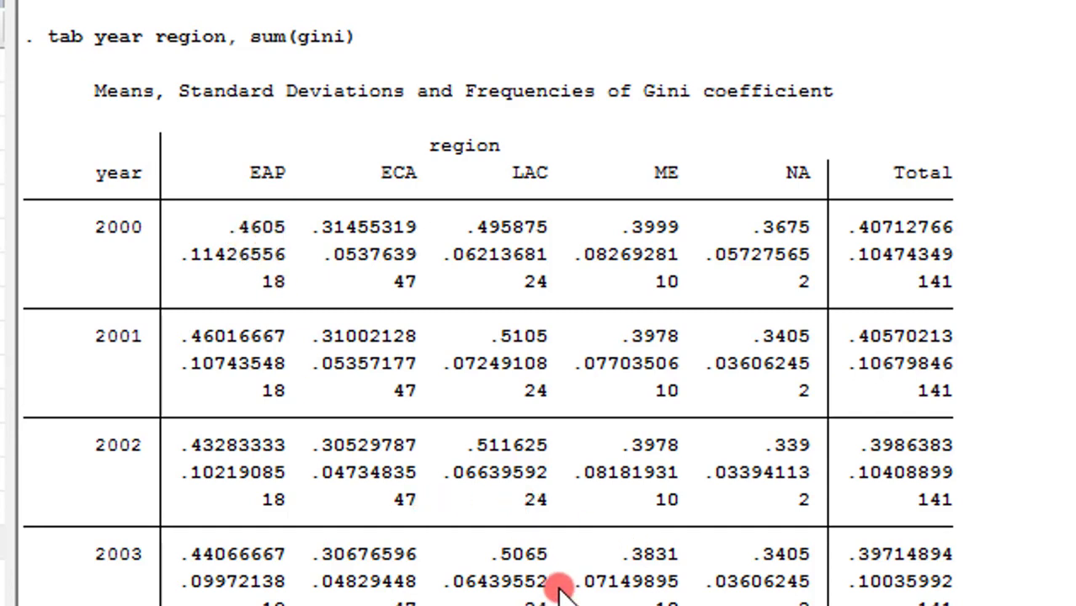
scroll(489, 303, down, 20)
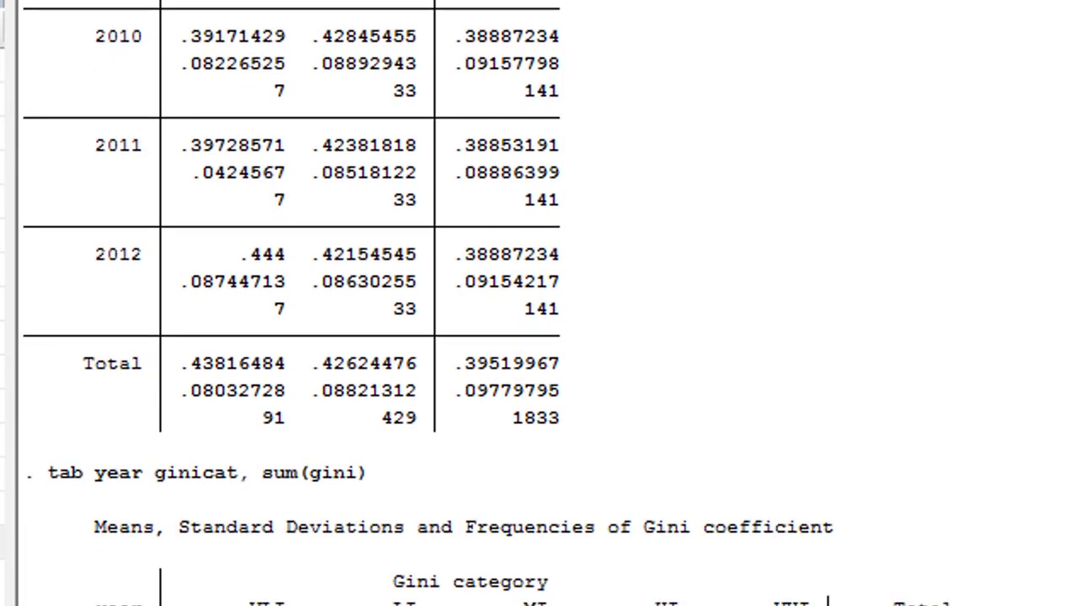
scroll(539, 303, down, 5)
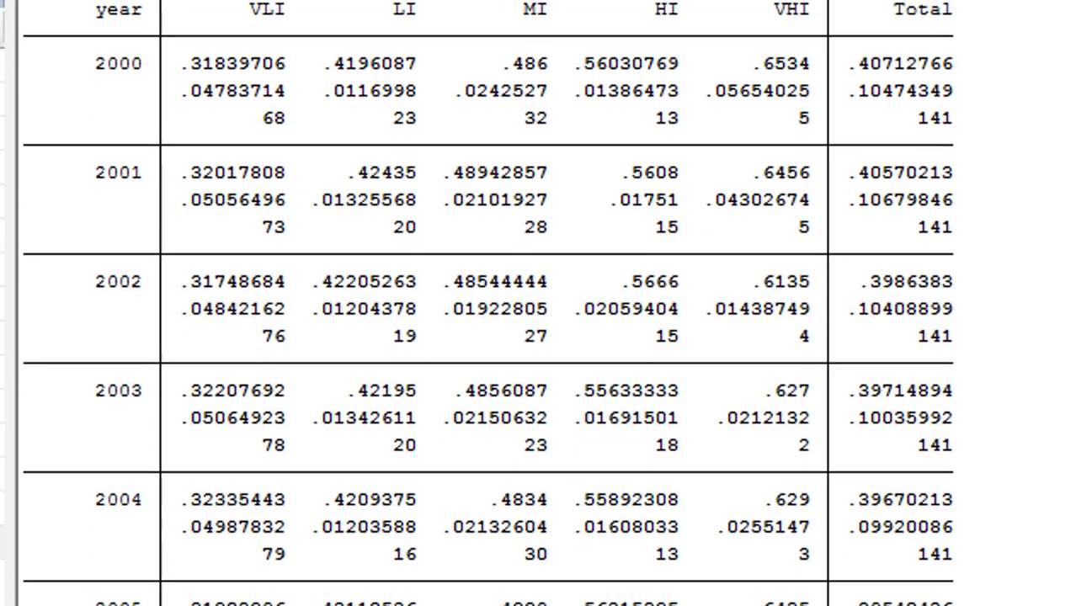
click(686, 533)
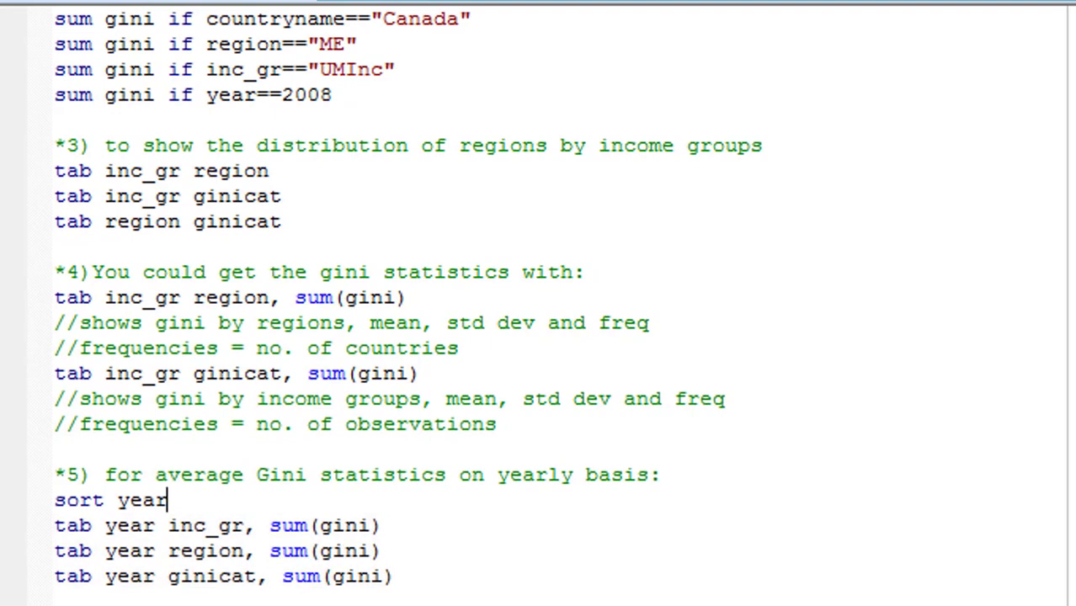
scroll(539, 308, up, 5)
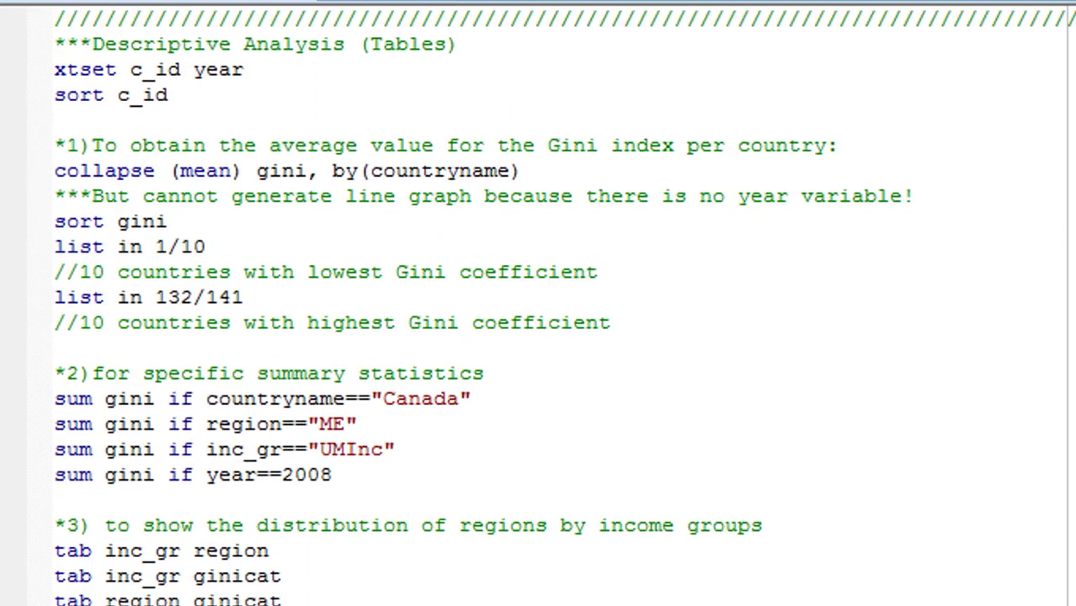